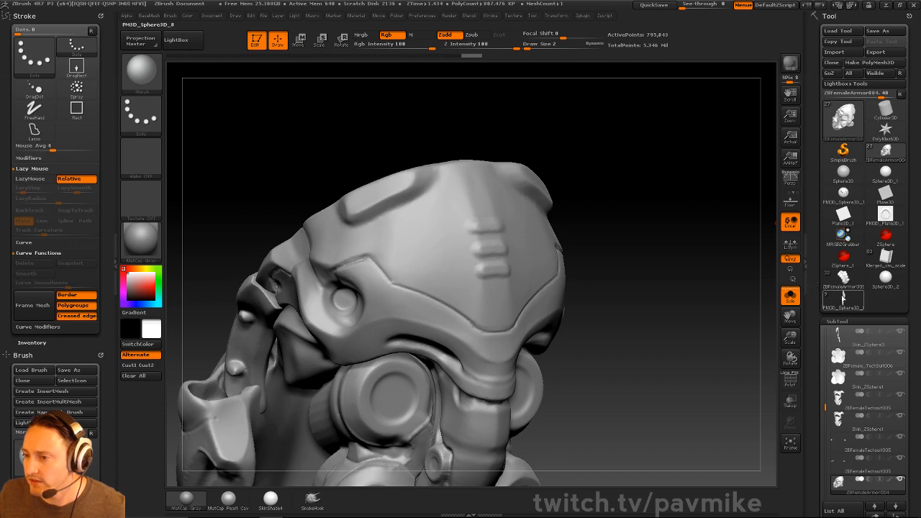
Load the Merged_cm_scale tool and make its Male007 body the active subtool, framed in view
{"action": "left_click", "coordinate": [843, 279]}
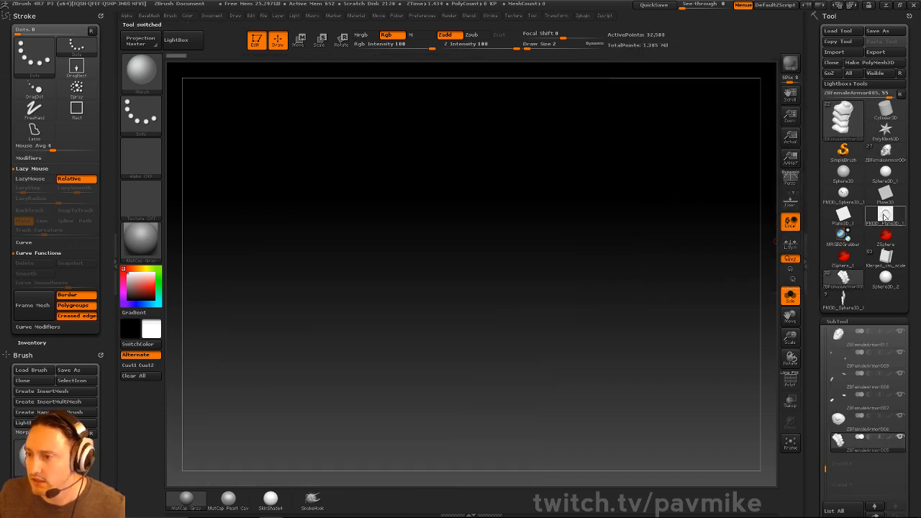
{"action": "left_click", "coordinate": [886, 256]}
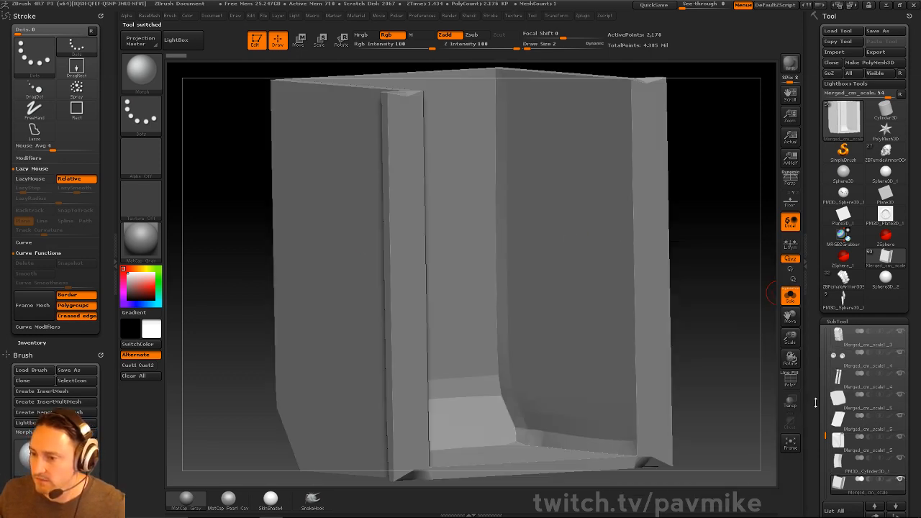
{"action": "left_click_drag", "start_coordinate": [823, 433], "coordinate": [825, 314]}
{"action": "left_click", "coordinate": [856, 364]}
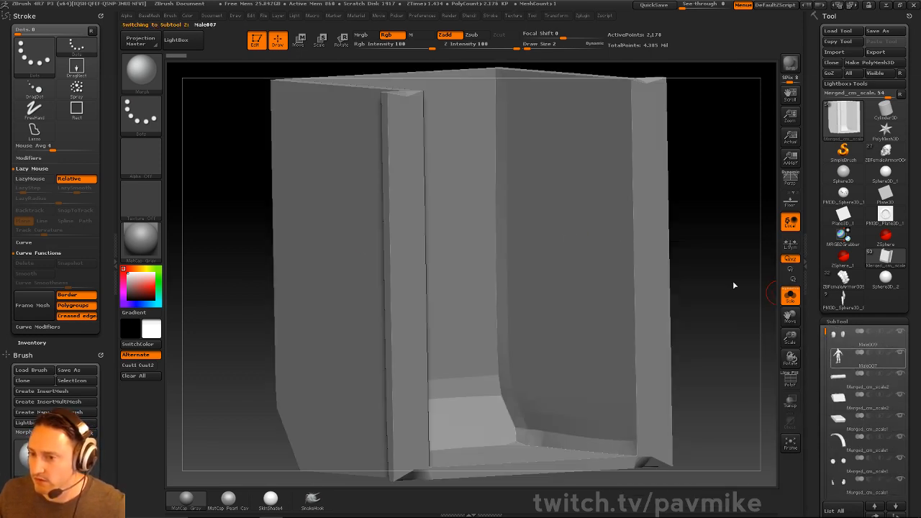
{"action": "left_click_drag", "start_coordinate": [451, 283], "coordinate": [244, 53], "text": "alt"}
{"action": "left_click_drag", "start_coordinate": [702, 197], "coordinate": [399, 216], "text": "alt"}
{"action": "left_click_drag", "start_coordinate": [583, 156], "coordinate": [694, 162], "text": "alt"}
{"action": "left_click_drag", "start_coordinate": [706, 117], "coordinate": [666, 384], "text": "alt"}
{"action": "left_click_drag", "start_coordinate": [639, 165], "coordinate": [662, 156]}
Choose the Standard brush and lower the Male007 body to subdivision level 1
{"action": "key", "text": "b"}
{"action": "key", "text": "s"}
{"action": "key", "text": "t"}
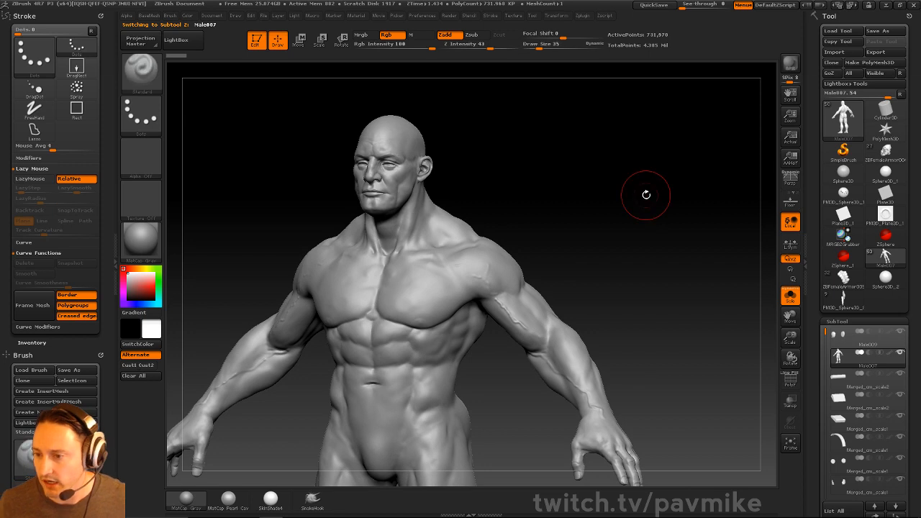
{"action": "left_click_drag", "start_coordinate": [645, 193], "coordinate": [788, 269]}
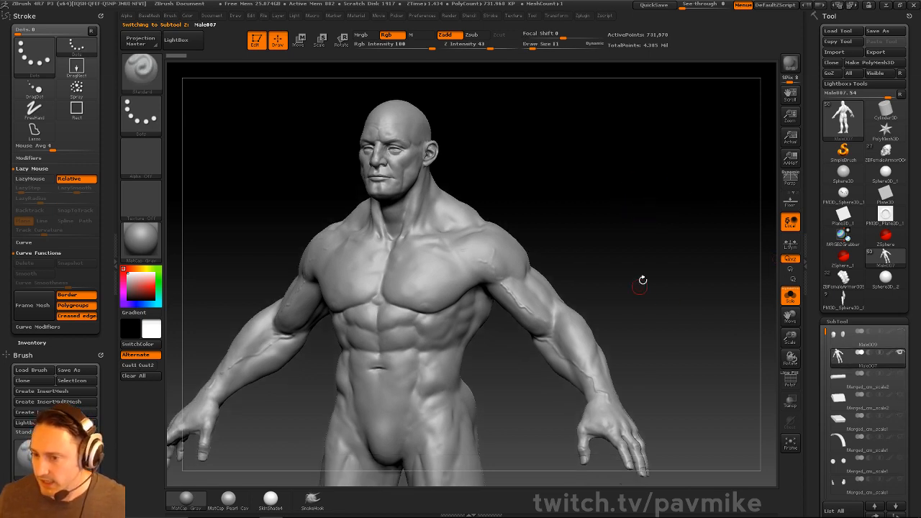
{"action": "left_click_drag", "start_coordinate": [641, 279], "coordinate": [733, 255]}
{"action": "scroll", "coordinate": [832, 377], "scroll_direction": "down", "scroll_amount": 8}
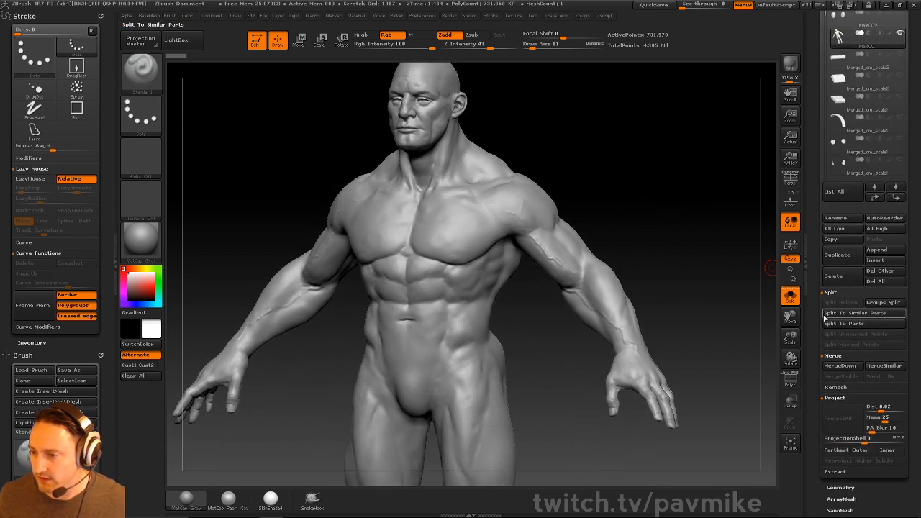
{"action": "left_click", "coordinate": [834, 379]}
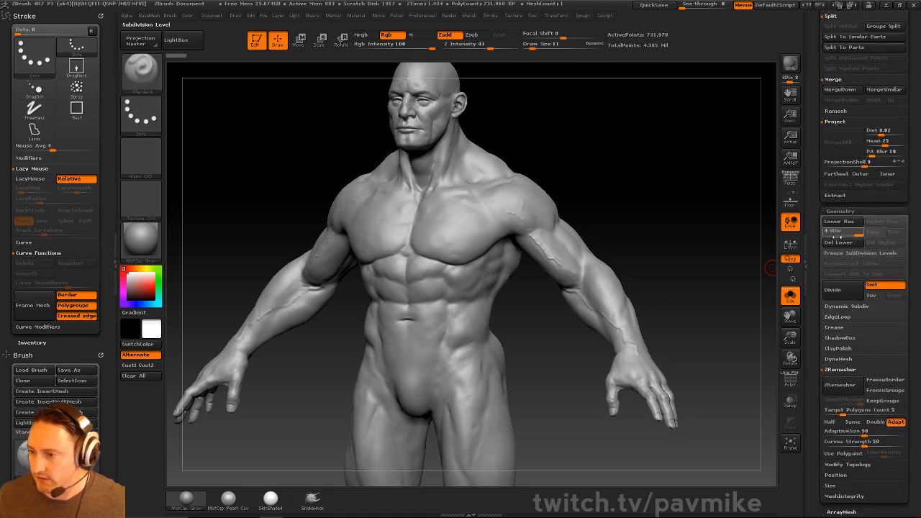
{"action": "left_click_drag", "start_coordinate": [836, 230], "coordinate": [825, 230]}
Set the brush draw size to 30 and activate the Rotate transpose tool
{"action": "mouse_move", "coordinate": [687, 166]}
{"action": "left_mouse_down"}
{"action": "mouse_move", "coordinate": [656, 232]}
{"action": "mouse_move", "coordinate": [584, 273]}
{"action": "mouse_move", "coordinate": [598, 272]}
{"action": "mouse_move", "coordinate": [472, 271]}
{"action": "left_mouse_up"}
{"action": "key", "text": "s"}
{"action": "key", "text": "s"}
{"action": "mouse_move", "coordinate": [601, 203]}
{"action": "left_mouse_down"}
{"action": "mouse_move", "coordinate": [618, 168]}
{"action": "mouse_move", "coordinate": [633, 209]}
{"action": "mouse_move", "coordinate": [623, 213]}
{"action": "mouse_move", "coordinate": [621, 197]}
{"action": "mouse_move", "coordinate": [482, 291]}
{"action": "left_mouse_up"}
{"action": "key", "text": "s"}
{"action": "key", "text": "r"}
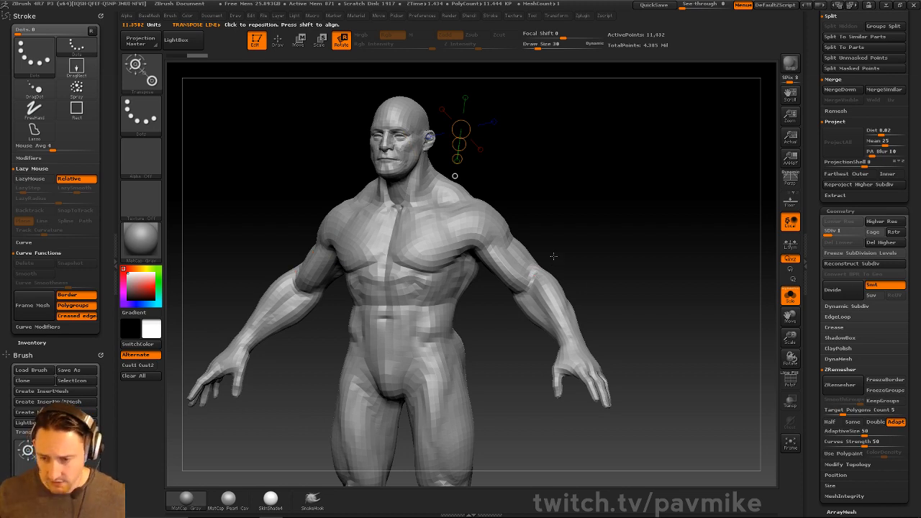
Change the masking brush to MaskLasso
{"action": "left_click_drag", "start_coordinate": [655, 166], "coordinate": [655, 179], "text": "alt"}
{"action": "key", "text": "q"}
{"action": "mouse_move", "coordinate": [620, 220]}
{"action": "left_mouse_down"}
{"action": "mouse_move", "coordinate": [630, 218]}
{"action": "mouse_move", "coordinate": [555, 236]}
{"action": "mouse_move", "coordinate": [561, 222]}
{"action": "mouse_move", "coordinate": [453, 234]}
{"action": "mouse_move", "coordinate": [547, 216]}
{"action": "left_mouse_up"}
{"action": "key", "text": "w"}
{"action": "key", "text": "ctrl"}
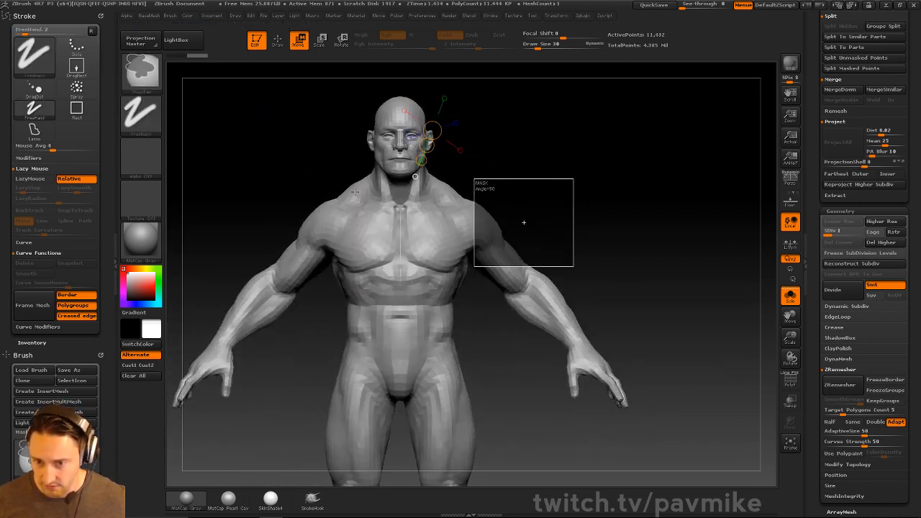
{"action": "left_click", "coordinate": [140, 112]}
{"action": "left_click", "coordinate": [291, 126]}
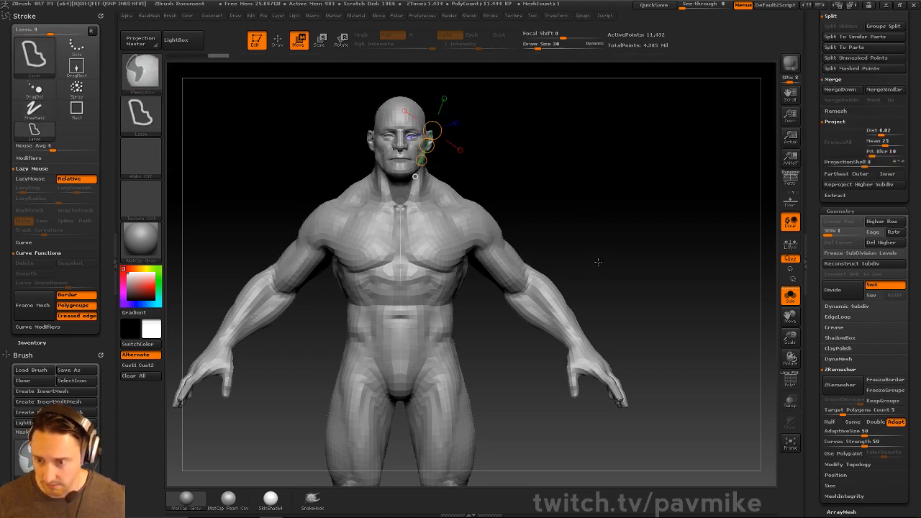
Mask the whole body except the forearms and hands, and lay a transpose line from the elbow to the wrist
{"action": "key", "text": "r"}
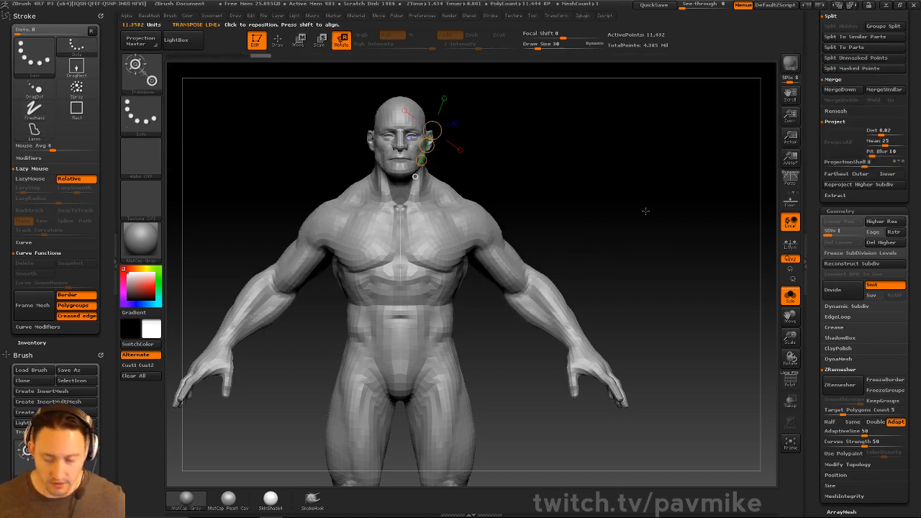
{"action": "left_click_drag", "start_coordinate": [645, 211], "coordinate": [576, 225]}
{"action": "left_click_drag", "start_coordinate": [451, 235], "coordinate": [541, 336], "text": "ctrl"}
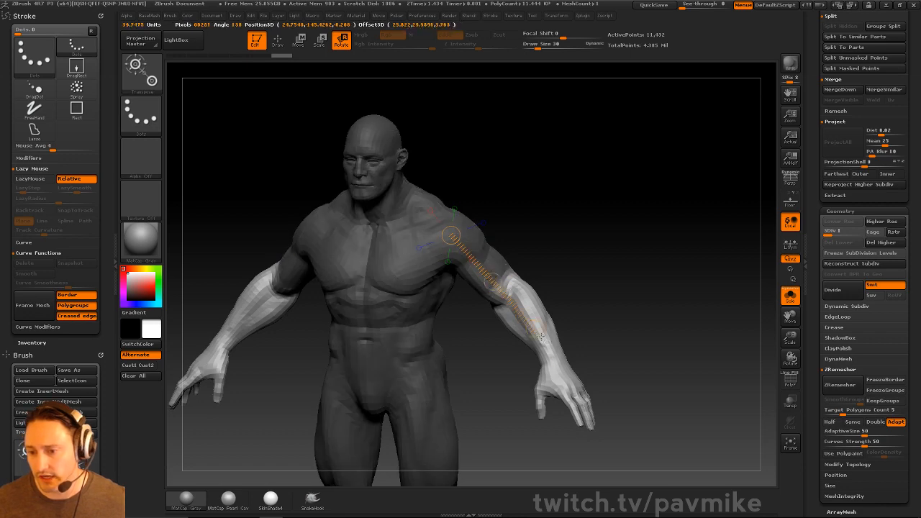
{"action": "mouse_move", "coordinate": [647, 316]}
{"action": "left_mouse_down"}
{"action": "mouse_move", "coordinate": [576, 323]}
{"action": "mouse_move", "coordinate": [640, 318]}
{"action": "mouse_move", "coordinate": [585, 286]}
{"action": "mouse_move", "coordinate": [543, 315]}
{"action": "left_mouse_up"}
{"action": "left_click_drag", "start_coordinate": [533, 282], "coordinate": [537, 387]}
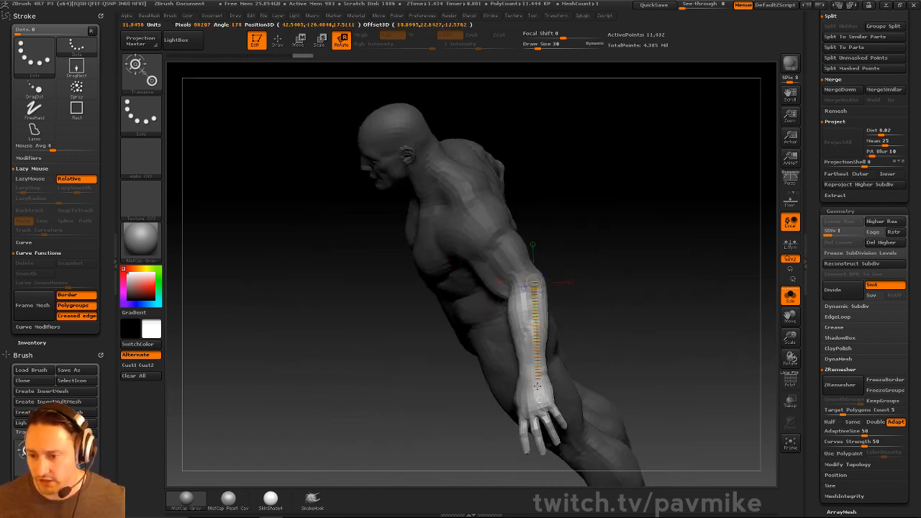
{"action": "left_click_drag", "start_coordinate": [611, 324], "coordinate": [596, 304]}
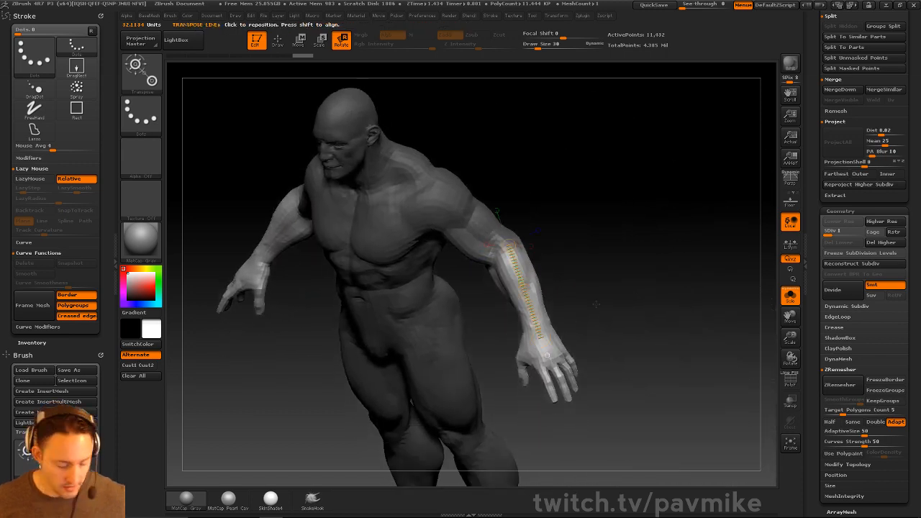
Try rotating the unmasked forearms around the elbow and undo the rotation
{"action": "left_click_drag", "start_coordinate": [543, 339], "coordinate": [461, 334]}
{"action": "left_click_drag", "start_coordinate": [575, 291], "coordinate": [612, 302]}
{"action": "left_click_drag", "start_coordinate": [348, 246], "coordinate": [510, 300]}
{"action": "key", "text": "ctrl+z"}
{"action": "key", "text": "ctrl+z"}
{"action": "key", "text": "ctrl+z"}
Lay a transpose line from wrist to elbow, clear the mask, and lasso-mask everything except the forearms and hands
{"action": "left_click_drag", "start_coordinate": [423, 364], "coordinate": [403, 270]}
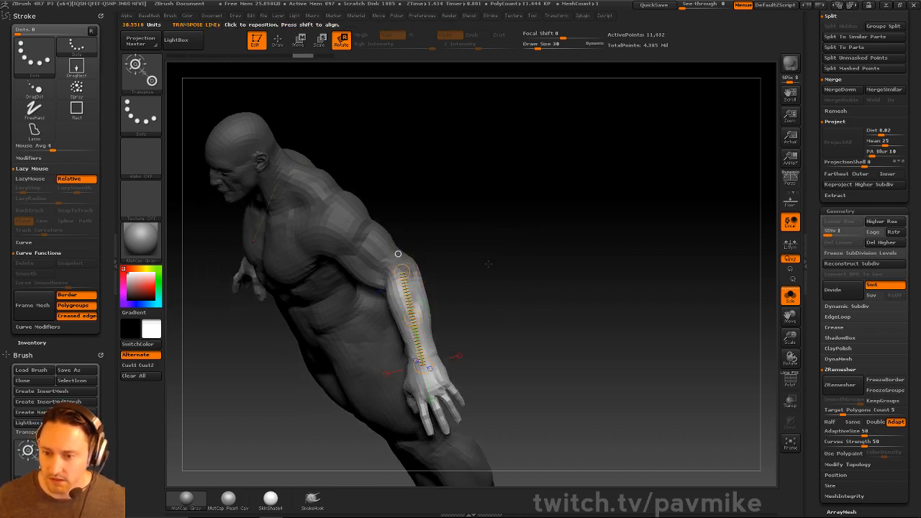
{"action": "left_click_drag", "start_coordinate": [456, 353], "coordinate": [338, 323]}
{"action": "mouse_move", "coordinate": [461, 302]}
{"action": "left_mouse_down"}
{"action": "mouse_move", "coordinate": [520, 252]}
{"action": "mouse_move", "coordinate": [487, 295]}
{"action": "mouse_move", "coordinate": [497, 259]}
{"action": "left_mouse_up"}
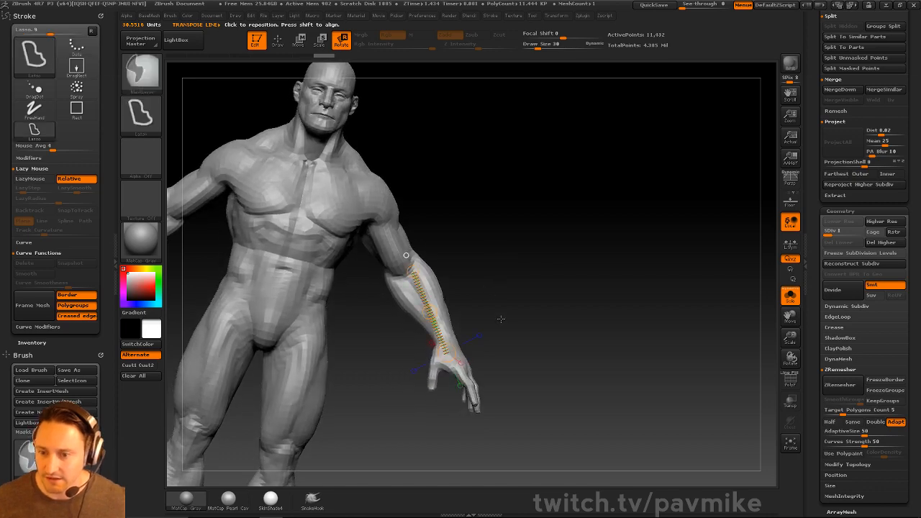
{"action": "mouse_move", "coordinate": [500, 318]}
{"action": "left_mouse_down", "text": "ctrl"}
{"action": "mouse_move", "coordinate": [416, 242]}
{"action": "mouse_move", "coordinate": [392, 303]}
{"action": "mouse_move", "coordinate": [428, 399]}
{"action": "mouse_move", "coordinate": [533, 338]}
{"action": "left_mouse_up", "text": "ctrl"}
{"action": "mouse_move", "coordinate": [547, 374]}
{"action": "left_mouse_down"}
{"action": "mouse_move", "coordinate": [528, 269]}
{"action": "mouse_move", "coordinate": [569, 272]}
{"action": "mouse_move", "coordinate": [563, 220]}
{"action": "left_mouse_up"}
{"action": "left_click", "coordinate": [568, 271], "text": "ctrl"}
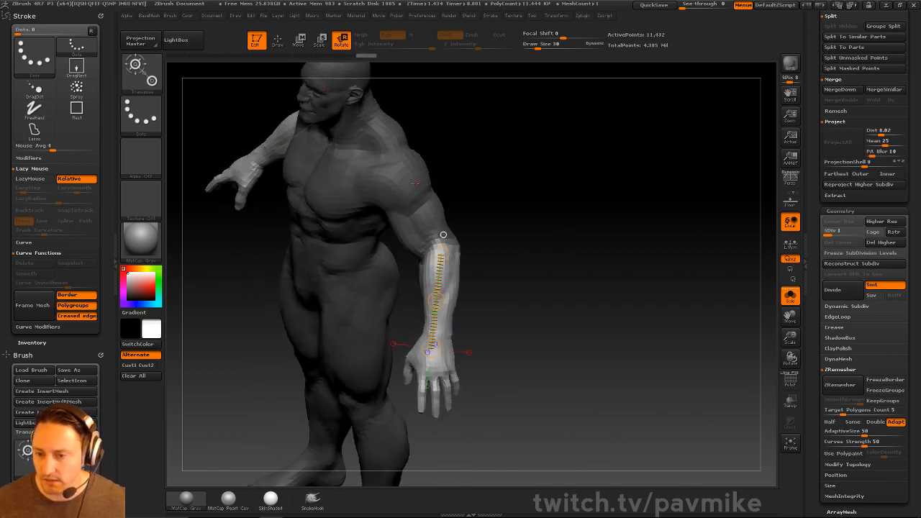
Clear the mask, lasso the forearms and hands again, and invert the mask so only they stay editable
{"action": "key", "text": "q"}
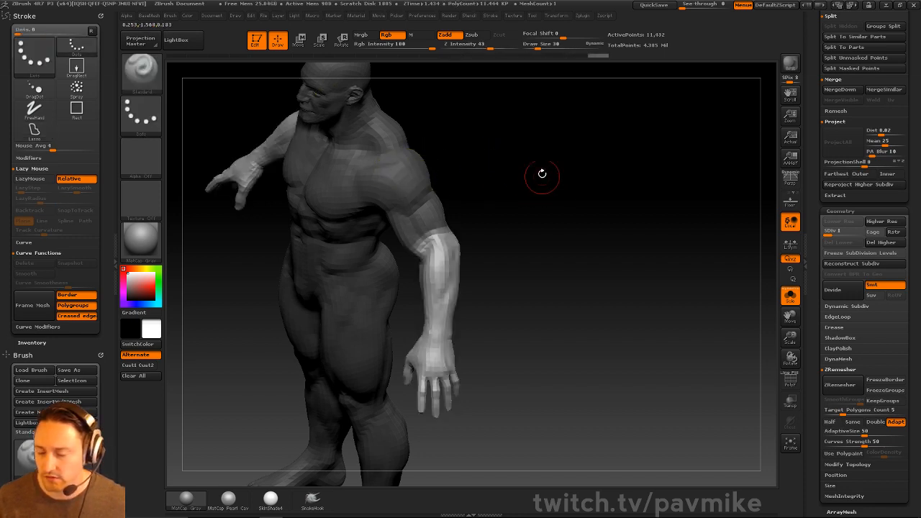
{"action": "mouse_move", "coordinate": [533, 154]}
{"action": "left_mouse_down", "text": "ctrl"}
{"action": "mouse_move", "coordinate": [535, 232]}
{"action": "mouse_move", "coordinate": [576, 223]}
{"action": "left_mouse_up", "text": "ctrl"}
{"action": "mouse_move", "coordinate": [483, 337]}
{"action": "left_mouse_down", "text": "ctrl"}
{"action": "mouse_move", "coordinate": [464, 242]}
{"action": "mouse_move", "coordinate": [384, 243]}
{"action": "mouse_move", "coordinate": [403, 451]}
{"action": "left_mouse_up", "text": "ctrl"}
{"action": "left_click", "coordinate": [539, 328], "text": "ctrl"}
{"action": "left_click_drag", "start_coordinate": [584, 251], "coordinate": [592, 247]}
Lay a transpose line outward from the elbow and rotate the forearms to bend the arms at the elbows
{"action": "key", "text": "r"}
{"action": "left_click_drag", "start_coordinate": [419, 211], "coordinate": [395, 341]}
{"action": "left_click_drag", "start_coordinate": [445, 232], "coordinate": [602, 195]}
{"action": "left_click_drag", "start_coordinate": [436, 314], "coordinate": [444, 409]}
{"action": "left_click_drag", "start_coordinate": [458, 241], "coordinate": [582, 203]}
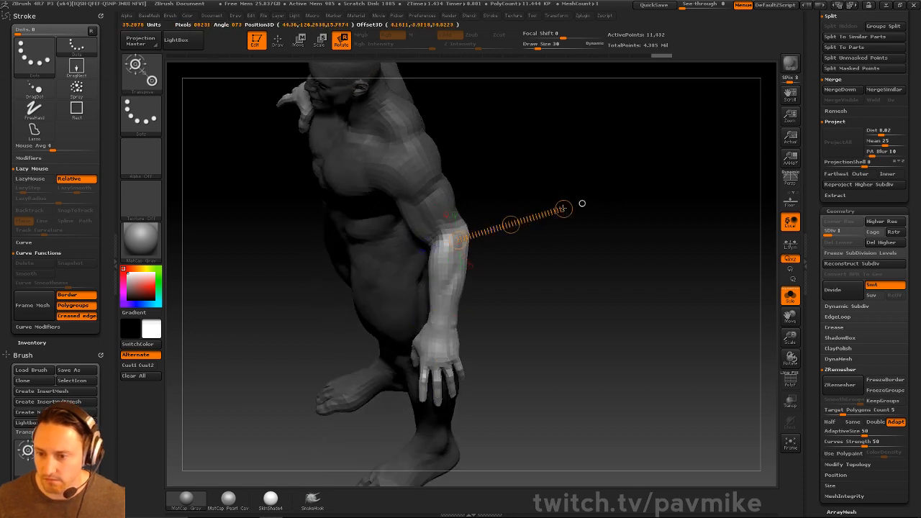
{"action": "left_click_drag", "start_coordinate": [511, 225], "coordinate": [536, 264]}
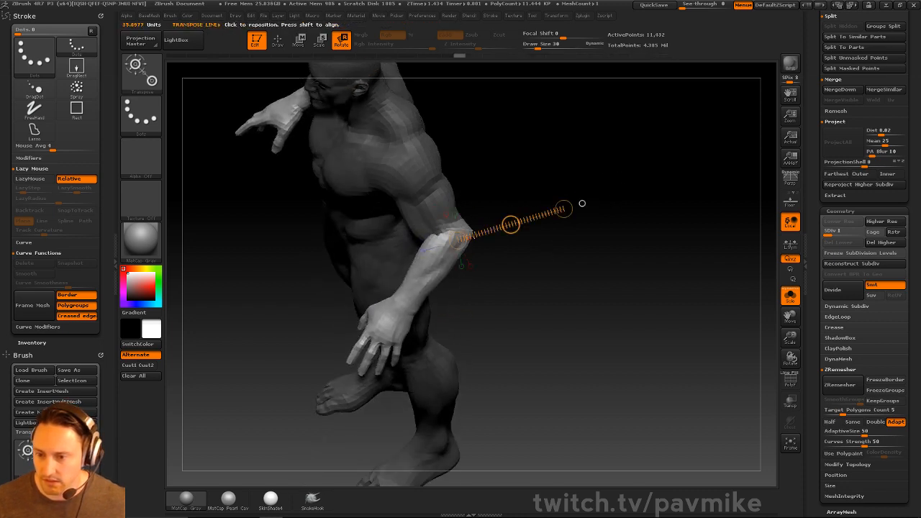
Shift the bent forearms slightly with the Move transpose tool to align them with the upper arms
{"action": "key", "text": "w"}
{"action": "left_click_drag", "start_coordinate": [510, 224], "coordinate": [504, 229]}
{"action": "key", "text": "q"}
{"action": "mouse_move", "coordinate": [544, 274]}
{"action": "left_mouse_down"}
{"action": "mouse_move", "coordinate": [503, 251]}
{"action": "mouse_move", "coordinate": [580, 251]}
{"action": "mouse_move", "coordinate": [598, 228]}
{"action": "mouse_move", "coordinate": [639, 228]}
{"action": "mouse_move", "coordinate": [519, 292]}
{"action": "mouse_move", "coordinate": [512, 281]}
{"action": "mouse_move", "coordinate": [461, 307]}
{"action": "mouse_move", "coordinate": [563, 223]}
{"action": "mouse_move", "coordinate": [575, 250]}
{"action": "mouse_move", "coordinate": [541, 269]}
{"action": "mouse_move", "coordinate": [559, 245]}
{"action": "left_mouse_up"}
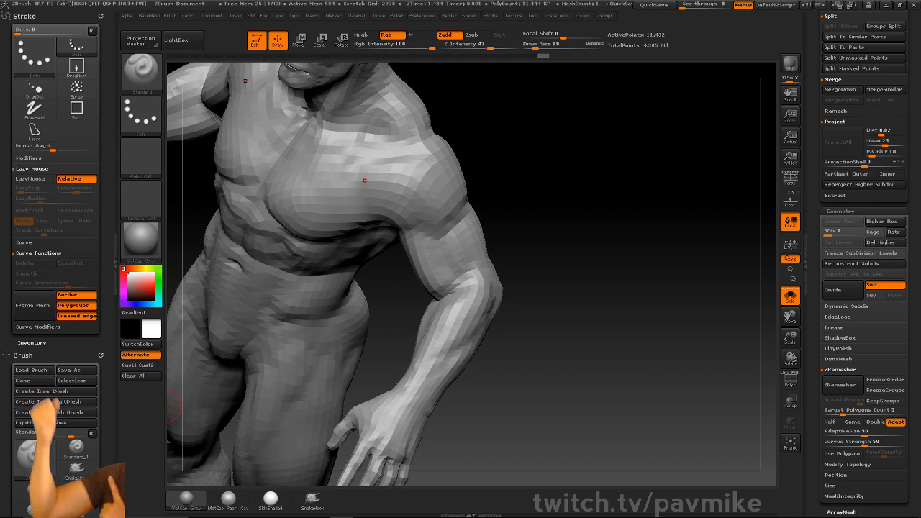
Restore volume around the inner and outer elbow with the Inflat brush at draw size 42
{"action": "mouse_move", "coordinate": [528, 292]}
{"action": "left_mouse_down"}
{"action": "mouse_move", "coordinate": [530, 211]}
{"action": "mouse_move", "coordinate": [556, 260]}
{"action": "mouse_move", "coordinate": [482, 251]}
{"action": "mouse_move", "coordinate": [421, 302]}
{"action": "mouse_move", "coordinate": [474, 280]}
{"action": "mouse_move", "coordinate": [421, 288]}
{"action": "mouse_move", "coordinate": [431, 295]}
{"action": "mouse_move", "coordinate": [497, 268]}
{"action": "mouse_move", "coordinate": [600, 204]}
{"action": "mouse_move", "coordinate": [563, 219]}
{"action": "mouse_move", "coordinate": [569, 243]}
{"action": "mouse_move", "coordinate": [547, 257]}
{"action": "mouse_move", "coordinate": [420, 289]}
{"action": "left_mouse_up"}
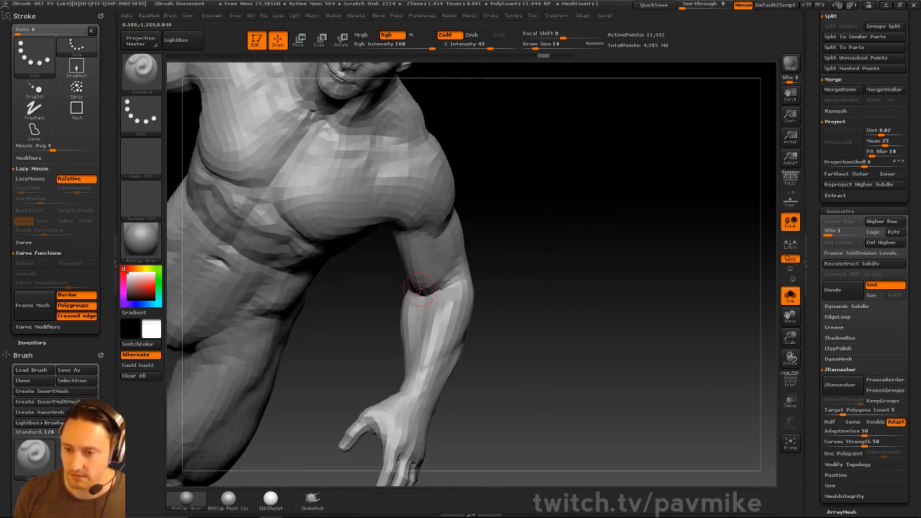
{"action": "key", "text": "b"}
{"action": "key", "text": "i"}
{"action": "key", "text": "n"}
{"action": "left_click_drag", "start_coordinate": [511, 254], "coordinate": [480, 282]}
{"action": "key", "text": "s"}
{"action": "mouse_move", "coordinate": [411, 294]}
{"action": "left_mouse_down"}
{"action": "mouse_move", "coordinate": [425, 297]}
{"action": "mouse_move", "coordinate": [452, 283]}
{"action": "left_mouse_up"}
{"action": "left_click_drag", "start_coordinate": [519, 268], "coordinate": [494, 278]}
{"action": "left_click_drag", "start_coordinate": [432, 281], "coordinate": [417, 267]}
{"action": "left_click_drag", "start_coordinate": [504, 268], "coordinate": [425, 259]}
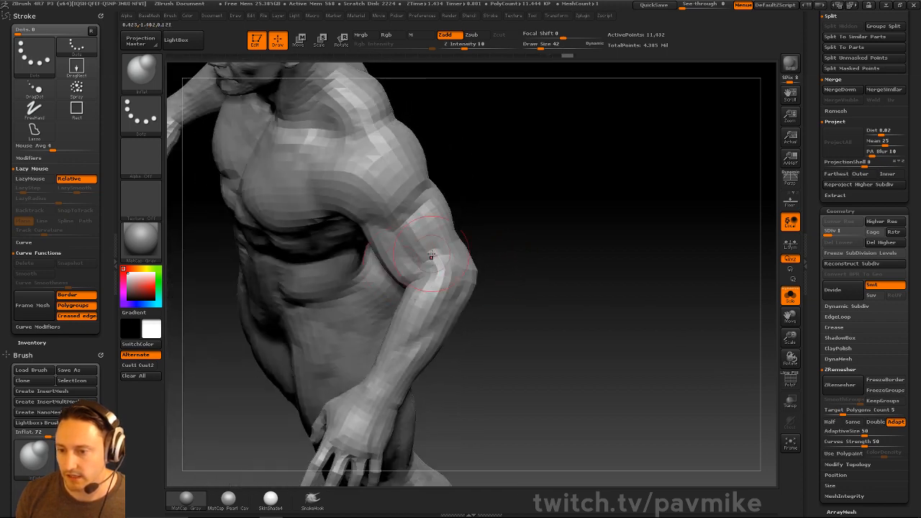
{"action": "mouse_move", "coordinate": [526, 244]}
{"action": "left_mouse_down"}
{"action": "mouse_move", "coordinate": [450, 272]}
{"action": "mouse_move", "coordinate": [592, 208]}
{"action": "mouse_move", "coordinate": [422, 290]}
{"action": "left_mouse_up"}
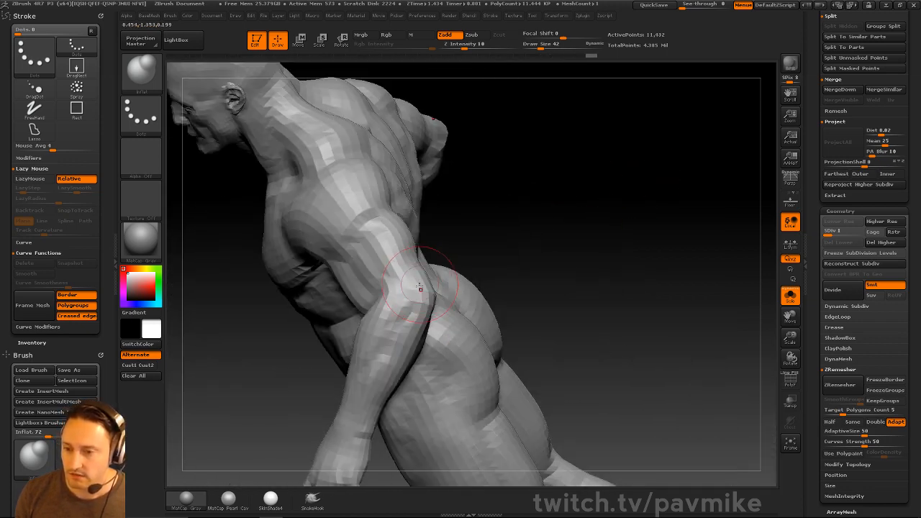
Adjust the elbow's outer contour with the Move brush at draw size 32
{"action": "key", "text": "s"}
{"action": "left_click_drag", "start_coordinate": [472, 269], "coordinate": [427, 291]}
{"action": "key", "text": "b"}
{"action": "key", "text": "m"}
{"action": "key", "text": "v"}
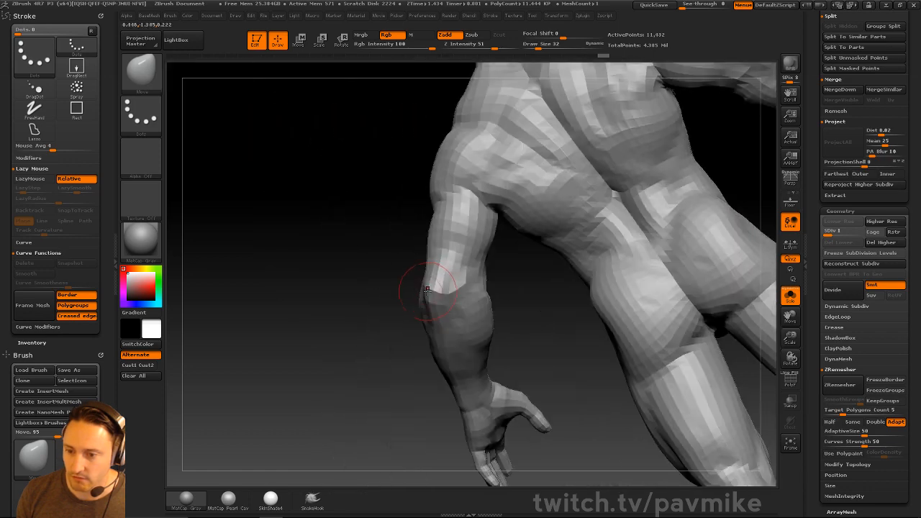
{"action": "left_click_drag", "start_coordinate": [364, 319], "coordinate": [623, 237]}
Raise the body to subdivision level 2 and choose the Clay brush
{"action": "key", "text": "d"}
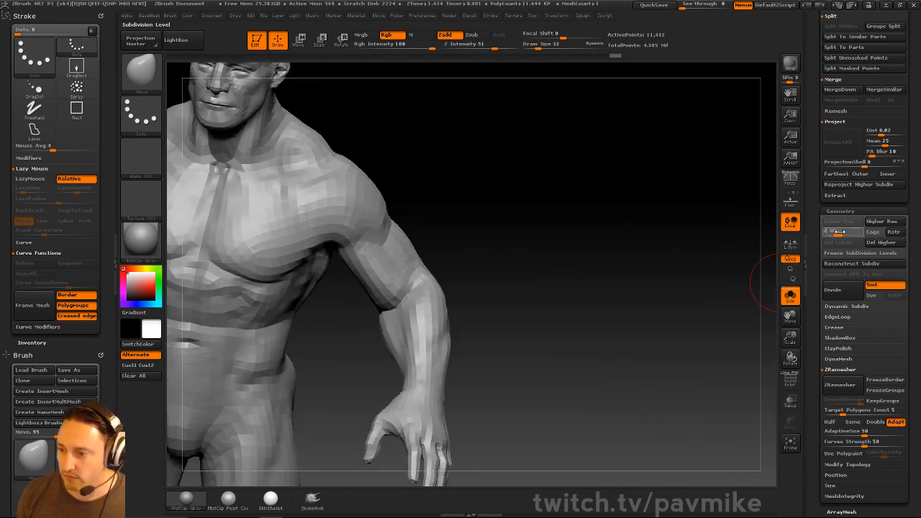
{"action": "mouse_move", "coordinate": [665, 277]}
{"action": "left_mouse_down"}
{"action": "mouse_move", "coordinate": [606, 288]}
{"action": "mouse_move", "coordinate": [622, 283]}
{"action": "left_mouse_up"}
{"action": "left_click_drag", "start_coordinate": [697, 267], "coordinate": [688, 273]}
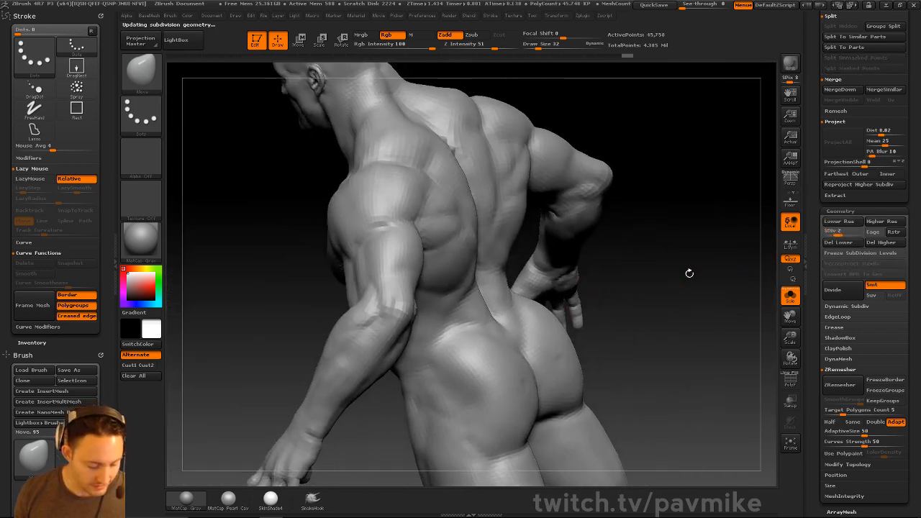
{"action": "key", "text": "b"}
{"action": "key", "text": "c"}
{"action": "key", "text": "l"}
Touch up the figure's hips and buttocks with light Clay and smoothing strokes
{"action": "mouse_move", "coordinate": [651, 249]}
{"action": "left_mouse_down", "text": "shift"}
{"action": "mouse_move", "coordinate": [567, 241]}
{"action": "mouse_move", "coordinate": [569, 251]}
{"action": "left_mouse_up", "text": "shift"}
{"action": "mouse_move", "coordinate": [623, 323]}
{"action": "left_mouse_down"}
{"action": "mouse_move", "coordinate": [578, 274]}
{"action": "mouse_move", "coordinate": [530, 273]}
{"action": "mouse_move", "coordinate": [548, 277]}
{"action": "left_mouse_up"}
{"action": "left_click_drag", "start_coordinate": [463, 305], "coordinate": [442, 252], "text": "shift"}
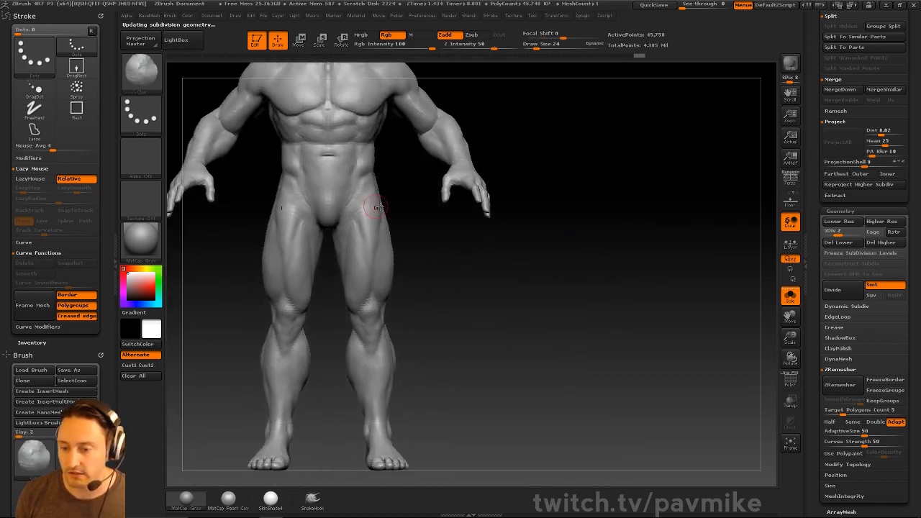
{"action": "left_click_drag", "start_coordinate": [378, 207], "coordinate": [378, 224]}
{"action": "left_click_drag", "start_coordinate": [387, 257], "coordinate": [565, 288]}
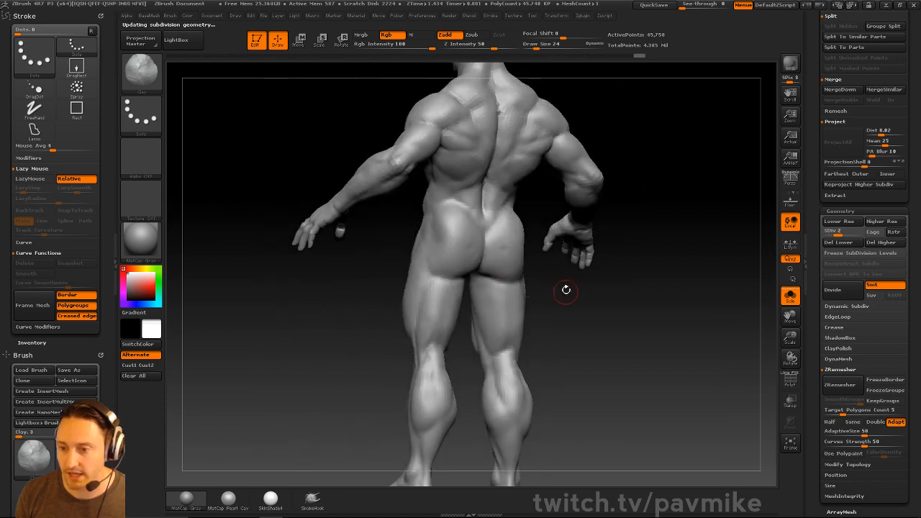
{"action": "left_click_drag", "start_coordinate": [443, 293], "coordinate": [482, 237], "text": "shift"}
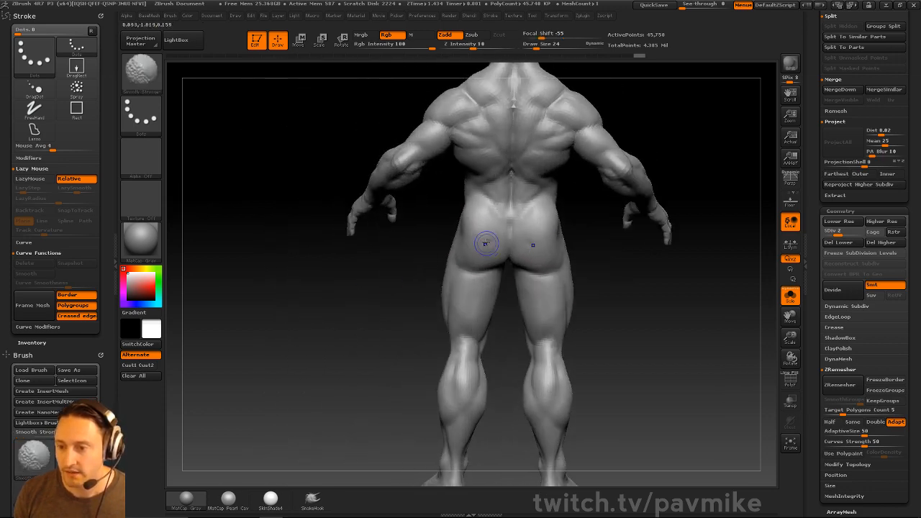
{"action": "left_click_drag", "start_coordinate": [436, 265], "coordinate": [428, 258]}
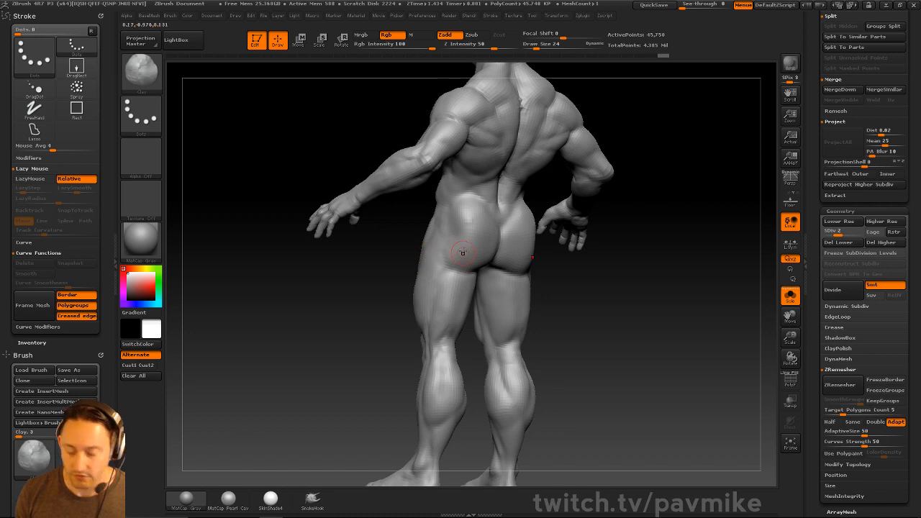
Examine the posed body from the front and back, including the bent arms and back muscles
{"action": "left_click_drag", "start_coordinate": [569, 267], "coordinate": [581, 305]}
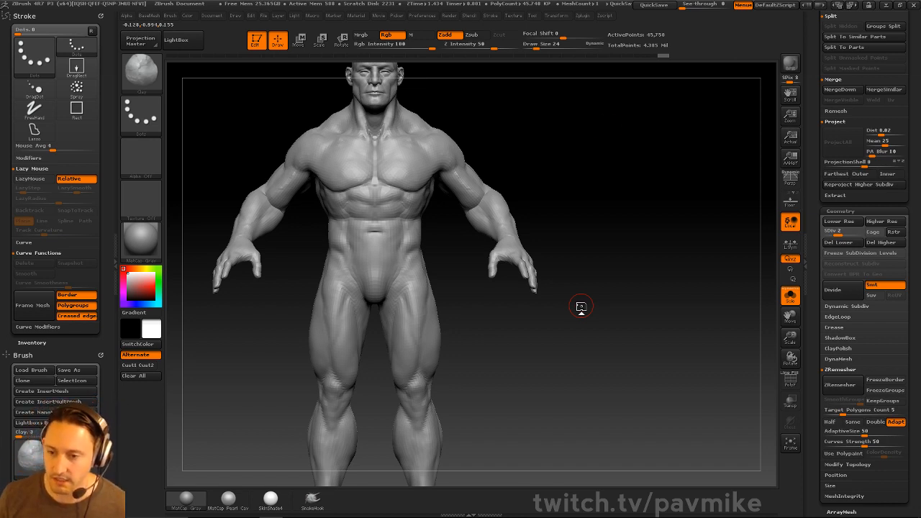
{"action": "left_click_drag", "start_coordinate": [581, 307], "coordinate": [507, 112]}
{"action": "left_click_drag", "start_coordinate": [554, 216], "coordinate": [585, 127]}
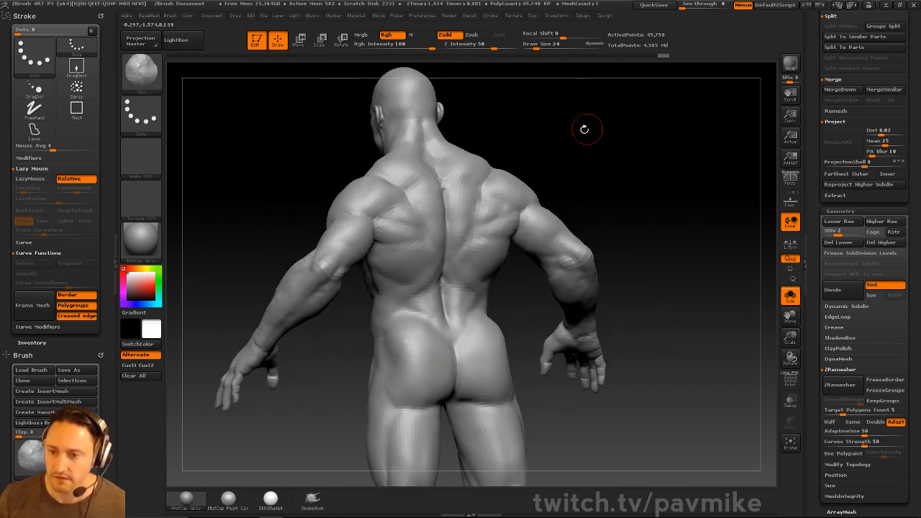
{"action": "left_click_drag", "start_coordinate": [561, 216], "coordinate": [460, 215]}
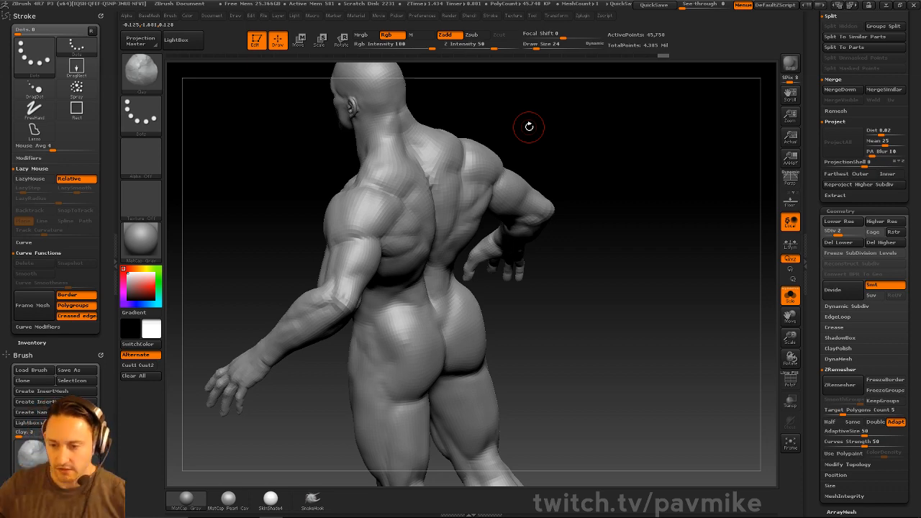
{"action": "mouse_move", "coordinate": [657, 152]}
{"action": "left_mouse_down"}
{"action": "mouse_move", "coordinate": [635, 156]}
{"action": "mouse_move", "coordinate": [661, 169]}
{"action": "left_mouse_up"}
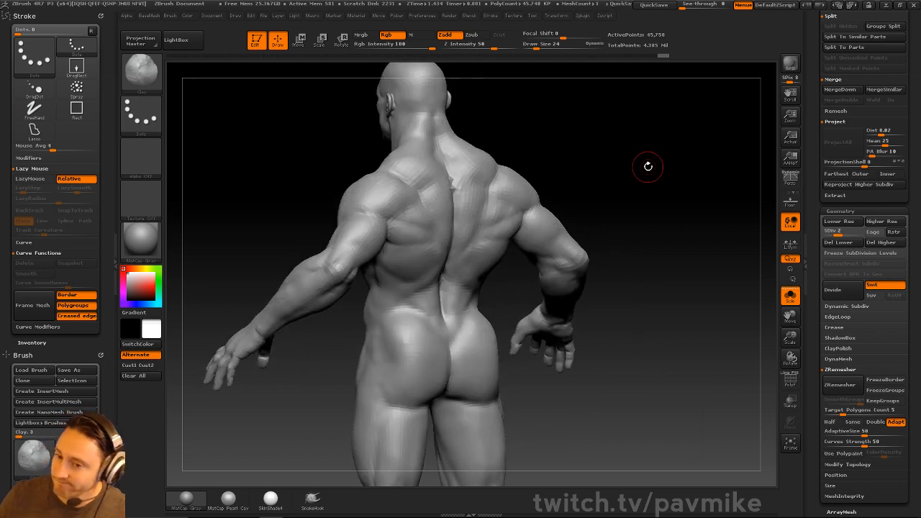
{"action": "mouse_move", "coordinate": [614, 142]}
{"action": "left_mouse_down"}
{"action": "mouse_move", "coordinate": [632, 173]}
{"action": "mouse_move", "coordinate": [618, 170]}
{"action": "mouse_move", "coordinate": [658, 168]}
{"action": "mouse_move", "coordinate": [620, 177]}
{"action": "left_mouse_up"}
Switch to the Standard brush, set its draw size to 24, and turn the figure to a front three-quarter view
{"action": "key", "text": "b"}
{"action": "key", "text": "s"}
{"action": "key", "text": "t"}
{"action": "key", "text": "s"}
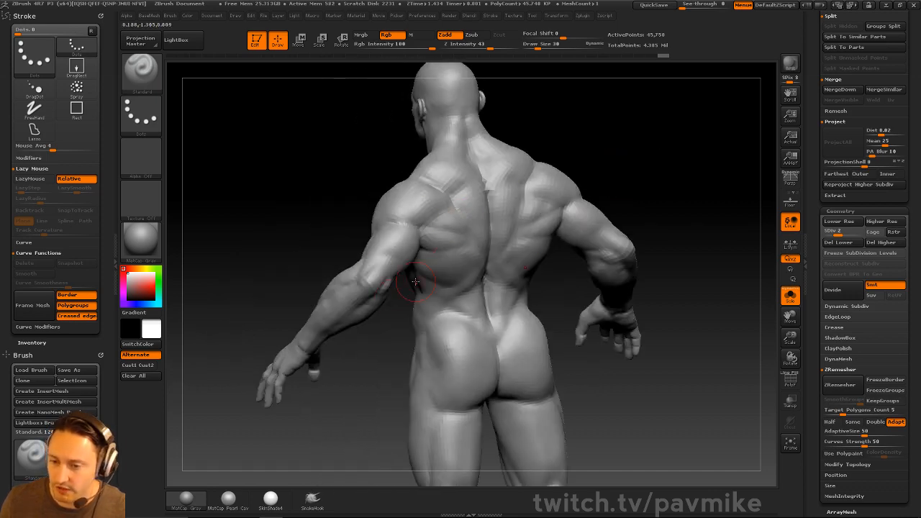
{"action": "left_click_drag", "start_coordinate": [678, 195], "coordinate": [561, 170]}
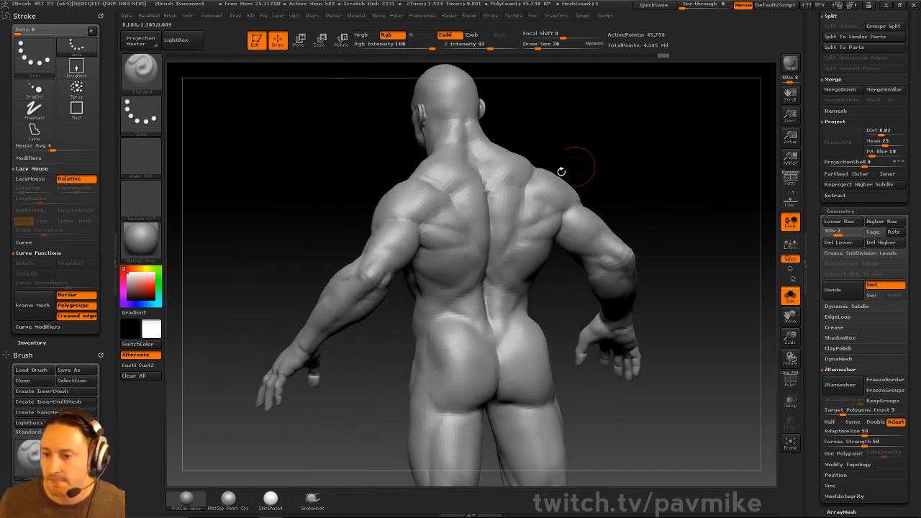
{"action": "key", "text": "s"}
{"action": "left_click_drag", "start_coordinate": [622, 144], "coordinate": [585, 179]}
{"action": "mouse_move", "coordinate": [586, 179]}
{"action": "left_mouse_down"}
{"action": "mouse_move", "coordinate": [676, 189]}
{"action": "mouse_move", "coordinate": [670, 144]}
{"action": "mouse_move", "coordinate": [645, 151]}
{"action": "left_mouse_up"}
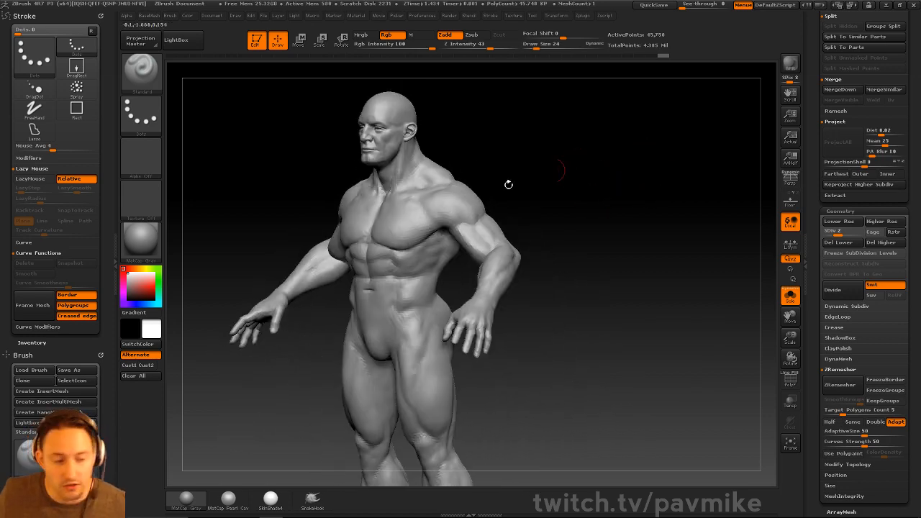